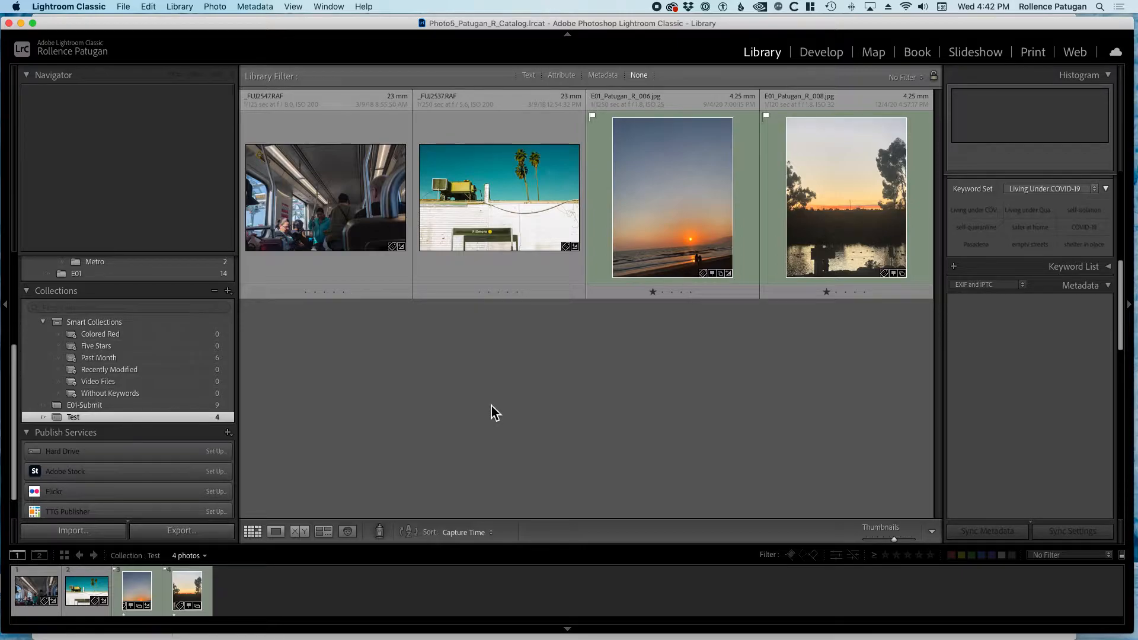
{"action": "scroll", "coordinate": [229, 362], "scroll_direction": "up", "scroll_amount": 2}
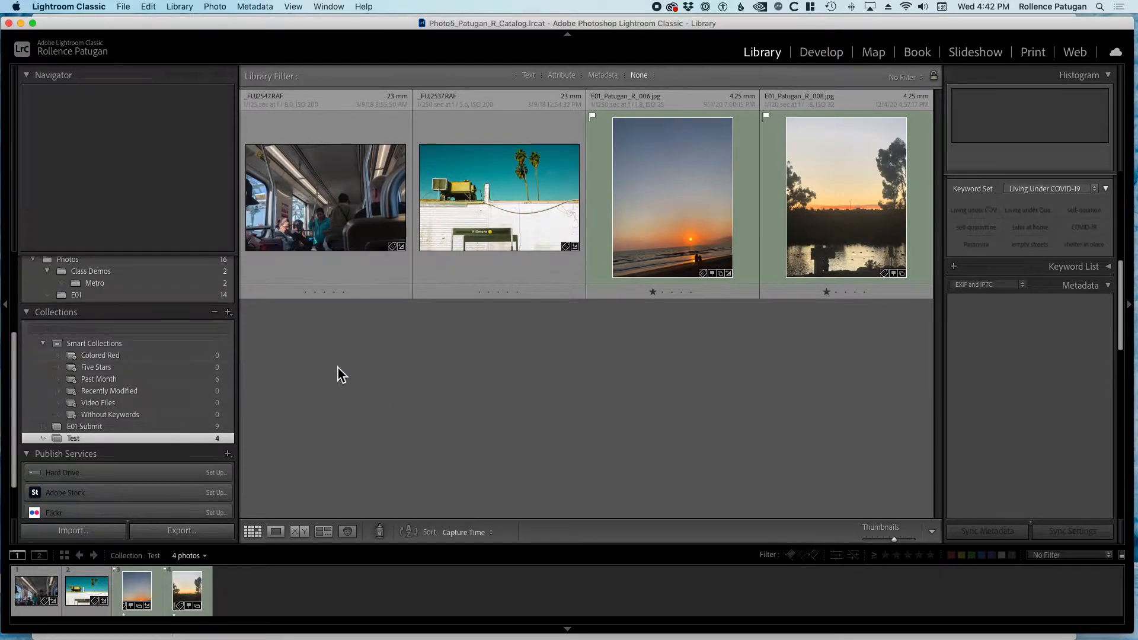
{"action": "scroll", "coordinate": [228, 349], "scroll_direction": "up", "scroll_amount": 3}
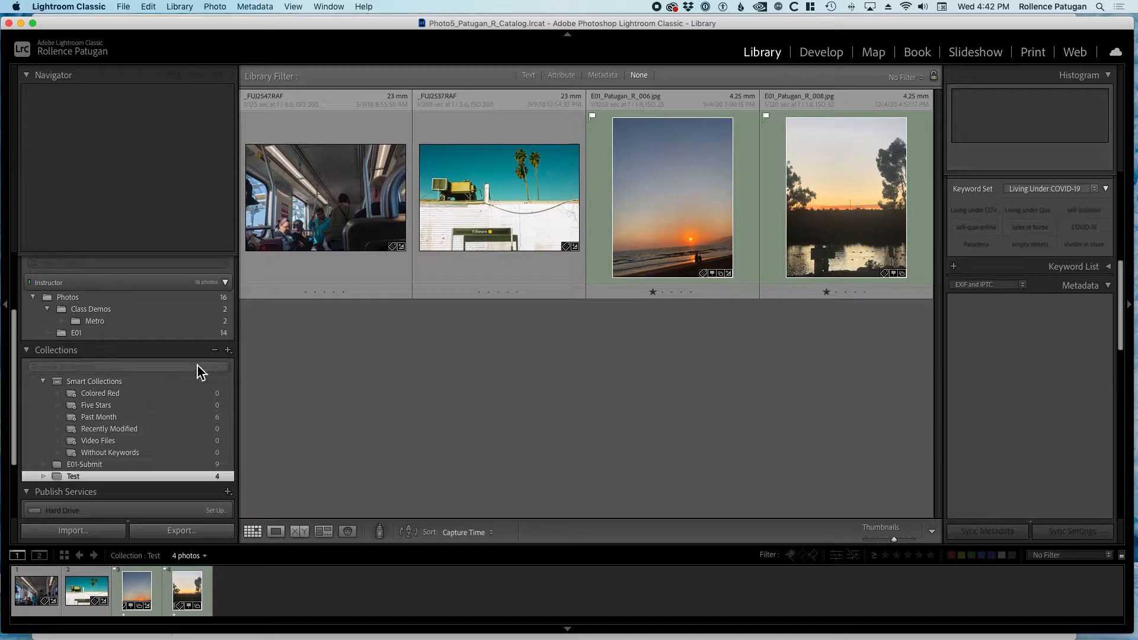
{"action": "scroll", "coordinate": [127, 416], "scroll_direction": "down", "scroll_amount": 3}
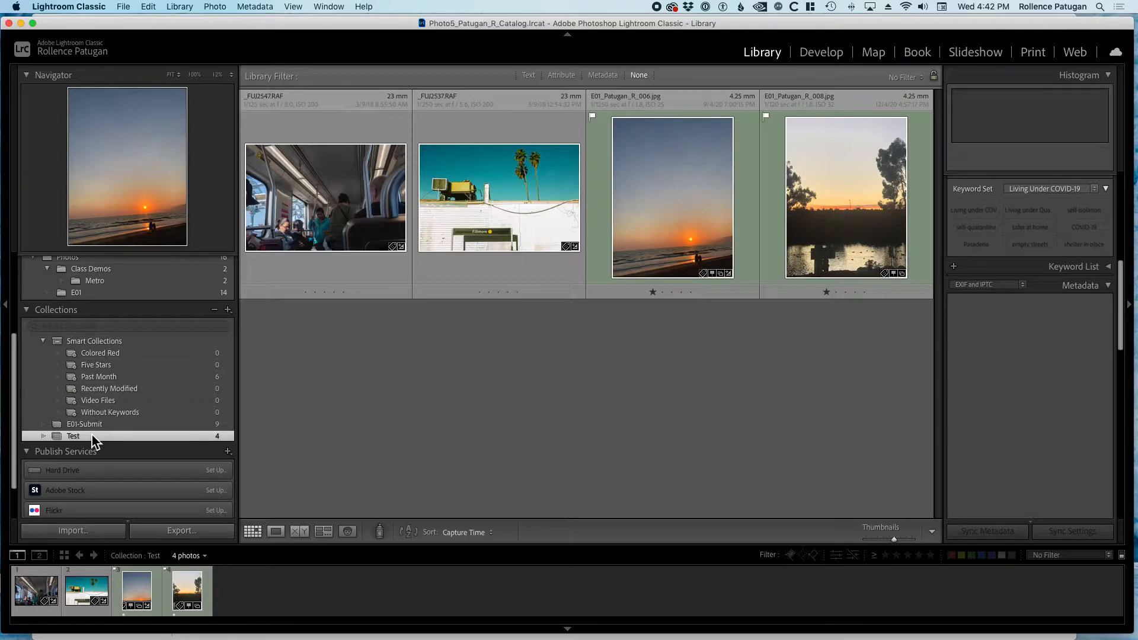
{"action": "scroll", "coordinate": [91, 435], "scroll_direction": "up", "scroll_amount": 1}
{"action": "scroll", "coordinate": [91, 435], "scroll_direction": "up", "scroll_amount": 2}
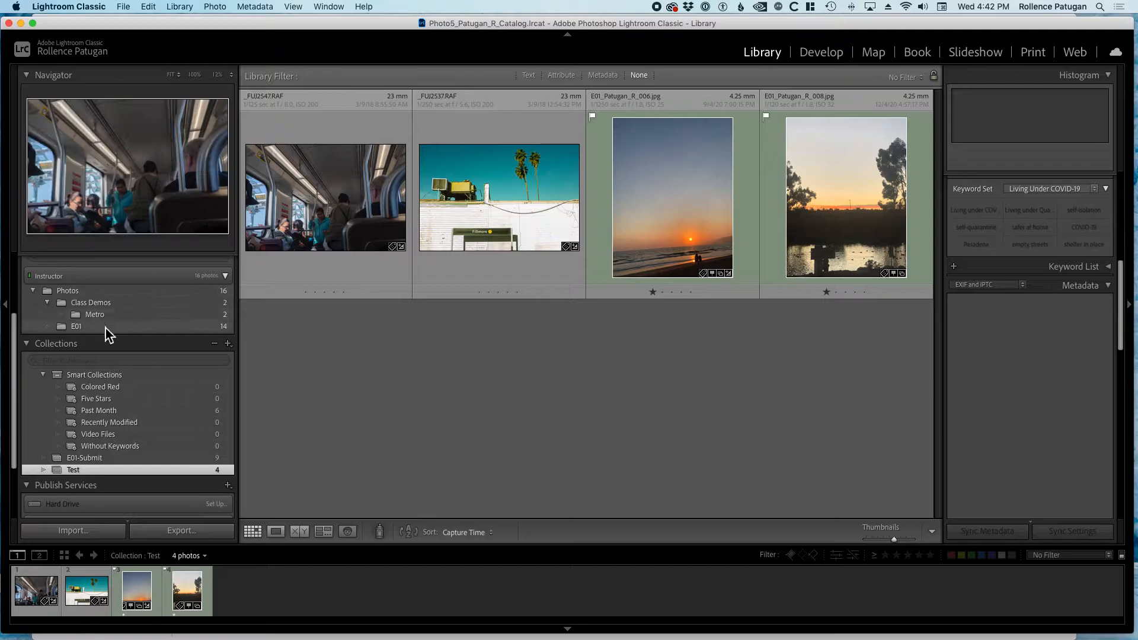
{"action": "scroll", "coordinate": [112, 375], "scroll_direction": "up", "scroll_amount": 2}
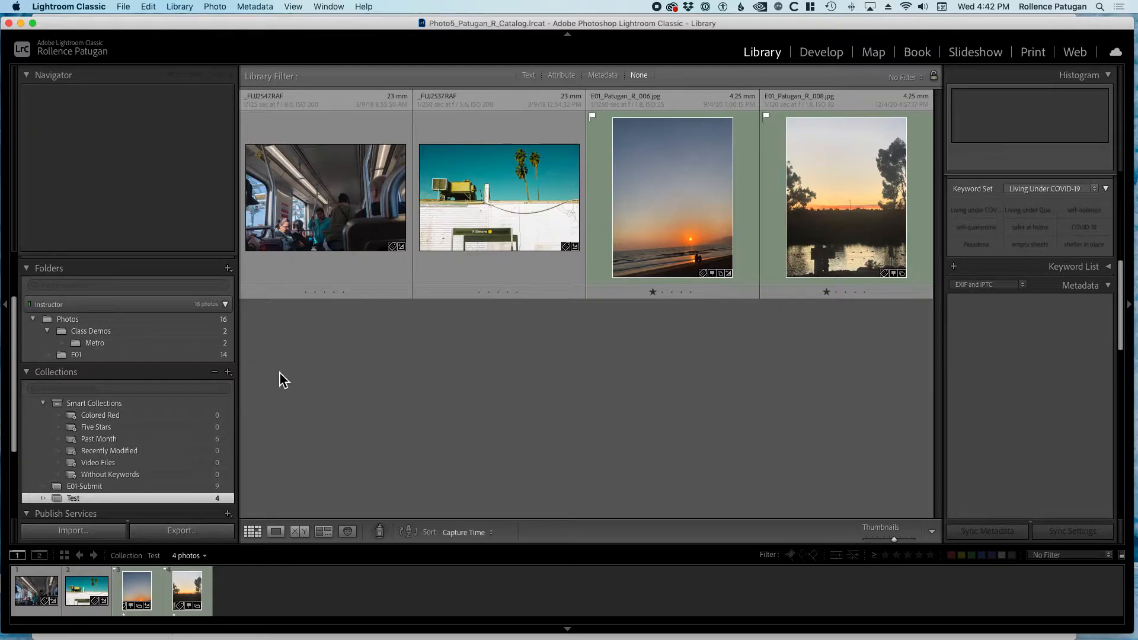
{"action": "scroll", "coordinate": [184, 394], "scroll_direction": "down", "scroll_amount": 3}
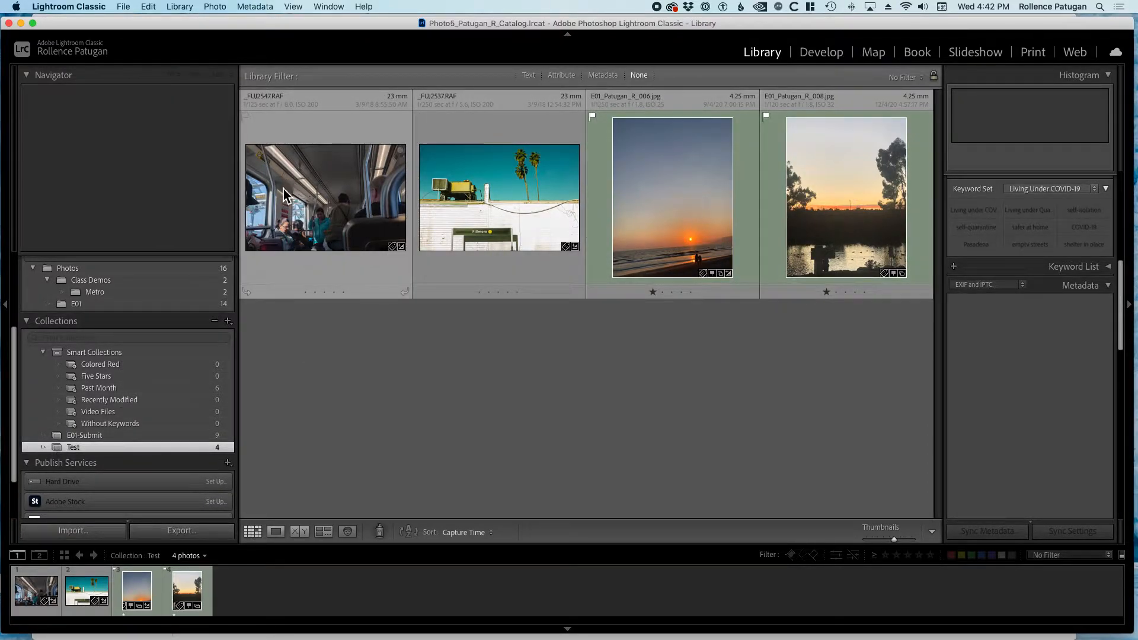
Step: Select all four photos in the Test collection
{"action": "left_click", "coordinate": [338, 260]}
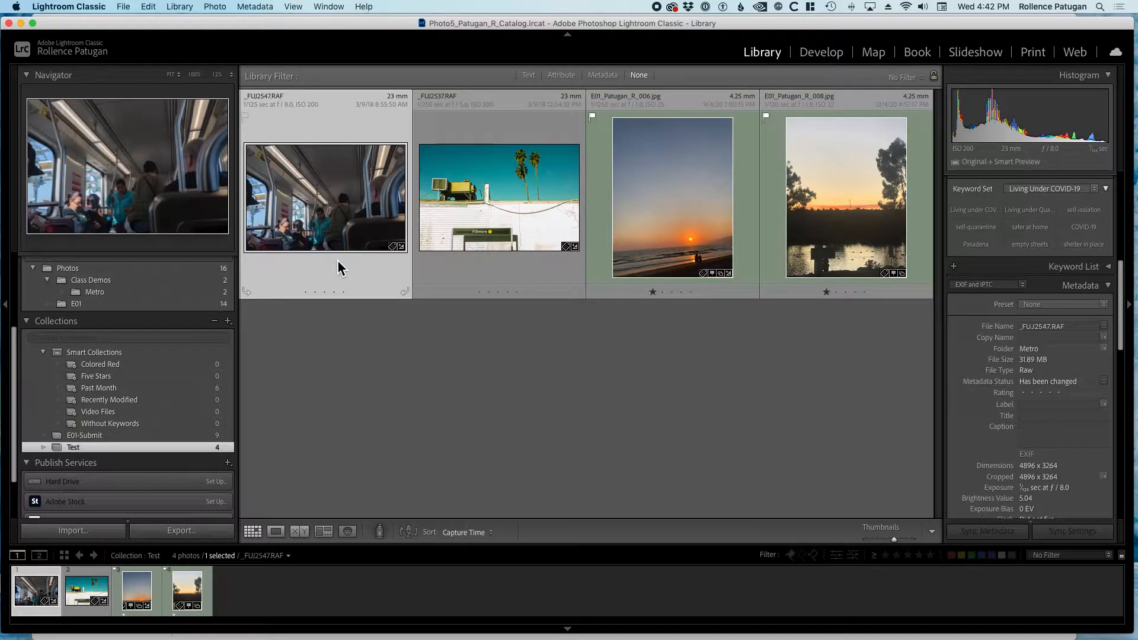
{"action": "key", "text": "super+a"}
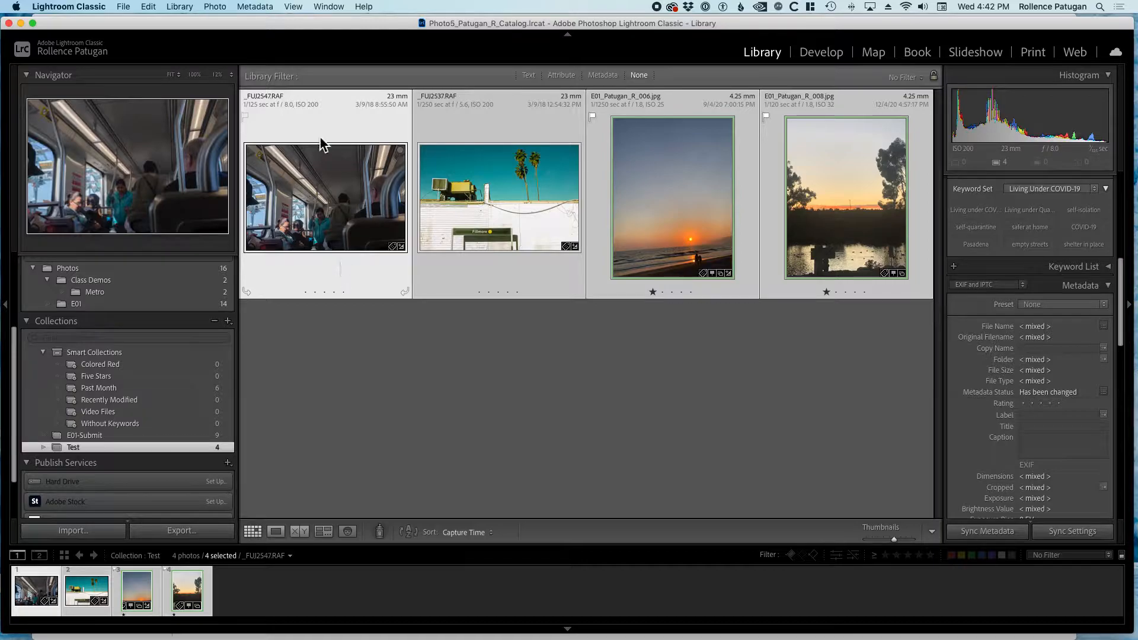
{"action": "left_click", "coordinate": [148, 7]}
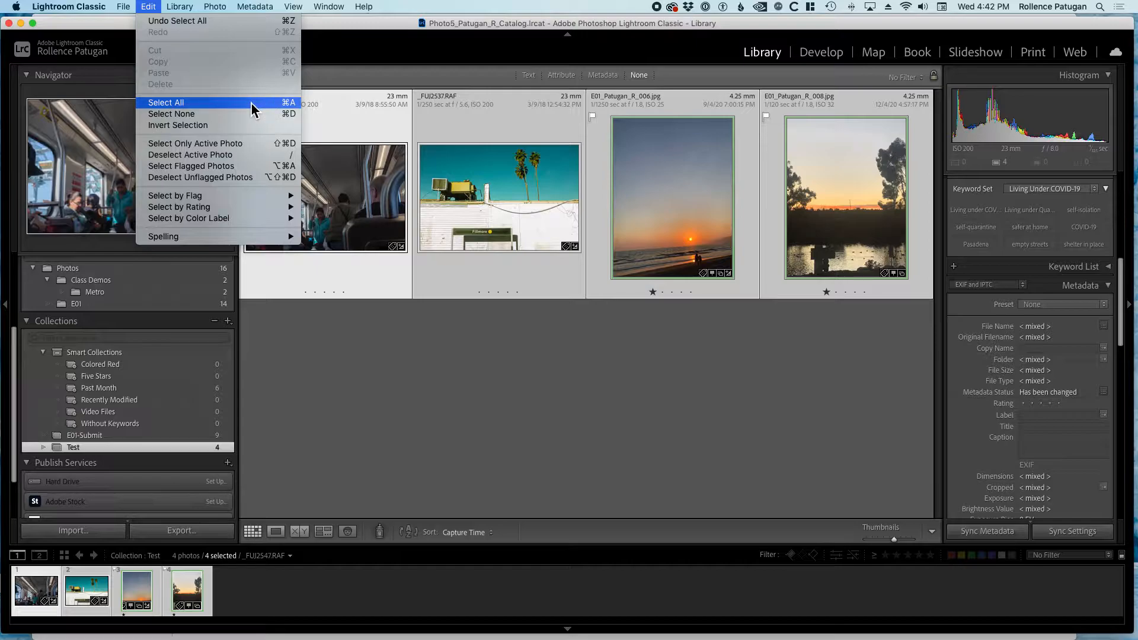
{"action": "left_click", "coordinate": [729, 378]}
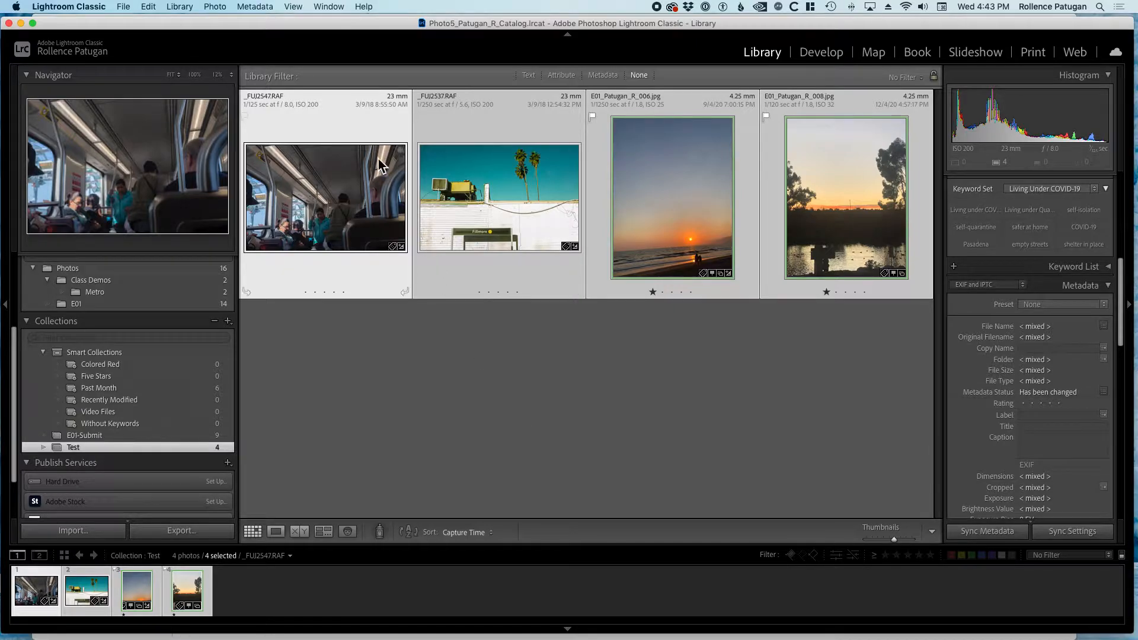
{"action": "left_click", "coordinate": [376, 134]}
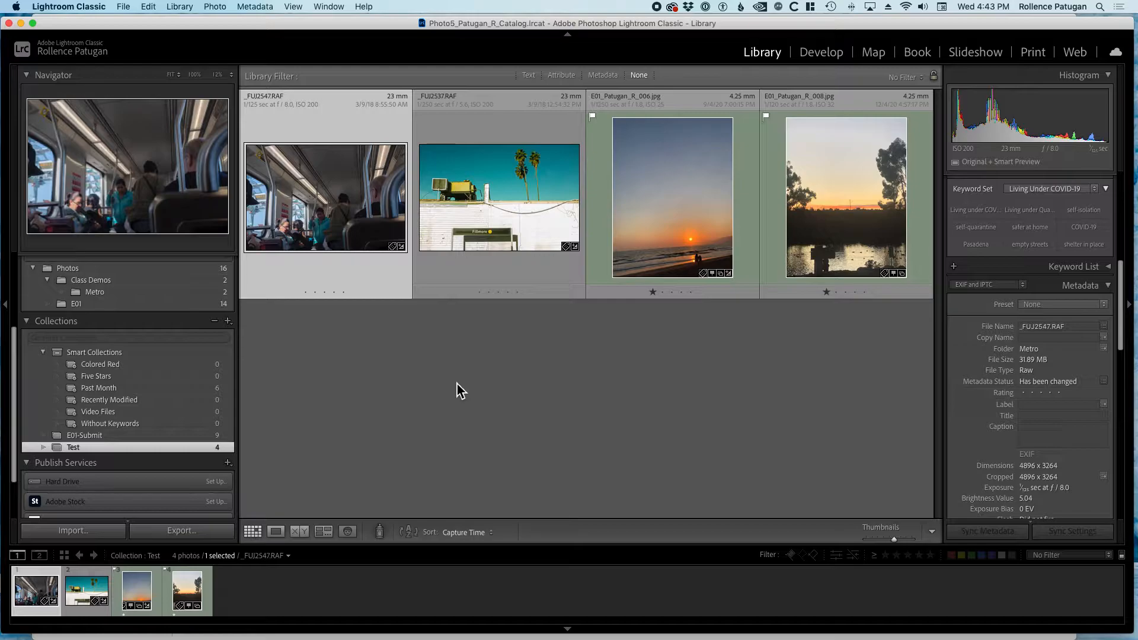
{"action": "key", "text": "super+a"}
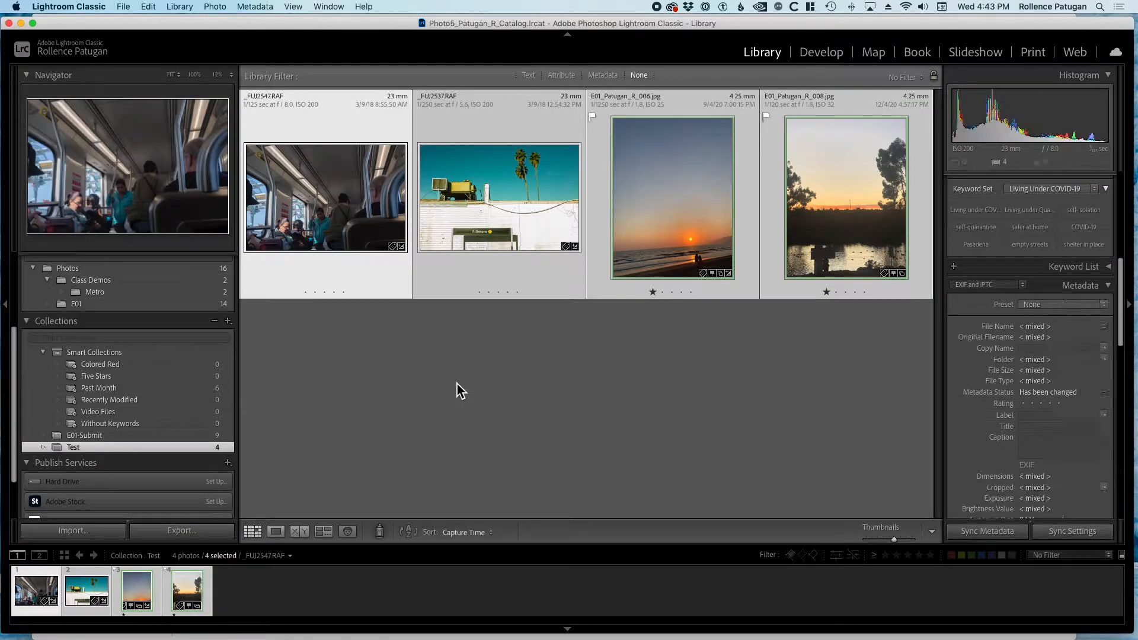
Step: Start Rename Photos for the selected photos and open the file naming template for editing
{"action": "left_click", "coordinate": [190, 6]}
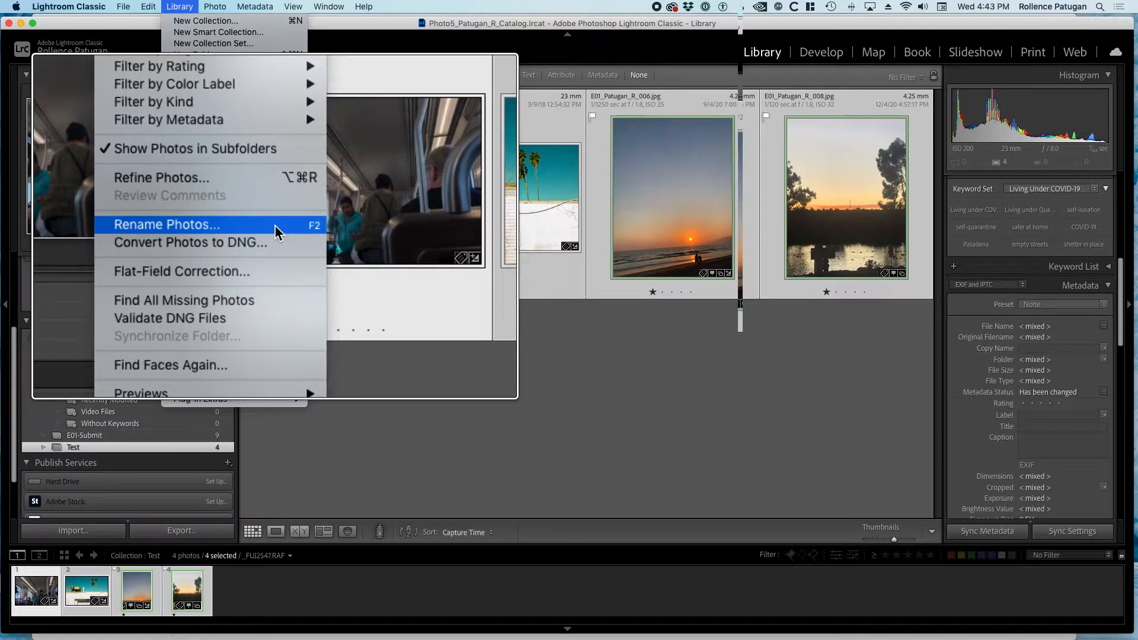
{"action": "left_click", "coordinate": [271, 228]}
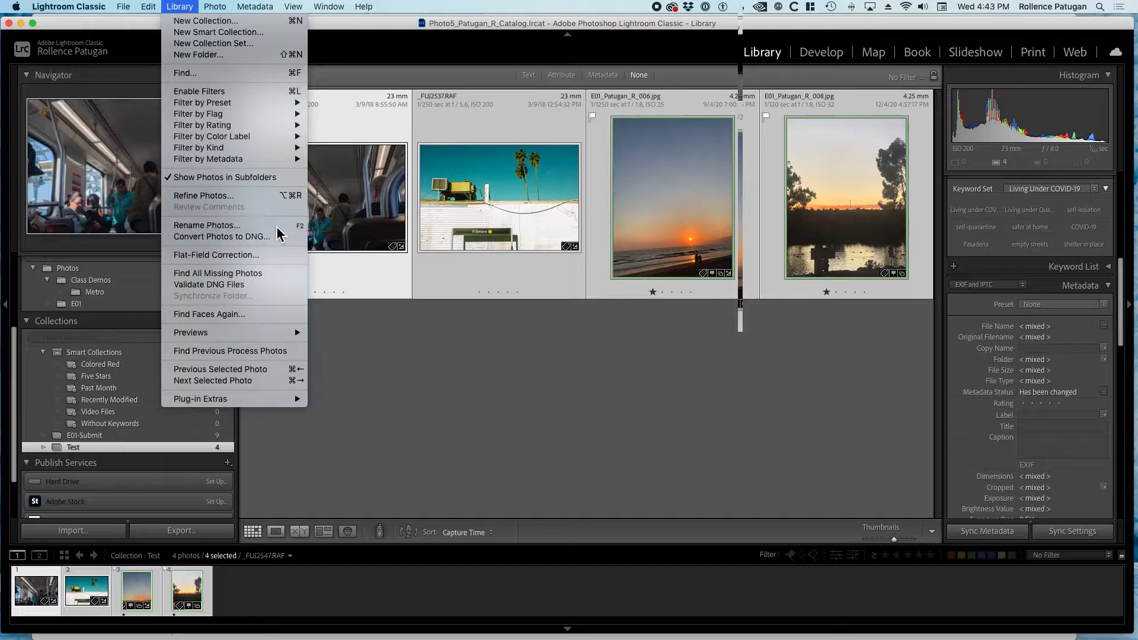
{"action": "left_click_drag", "start_coordinate": [571, 154], "coordinate": [559, 171]}
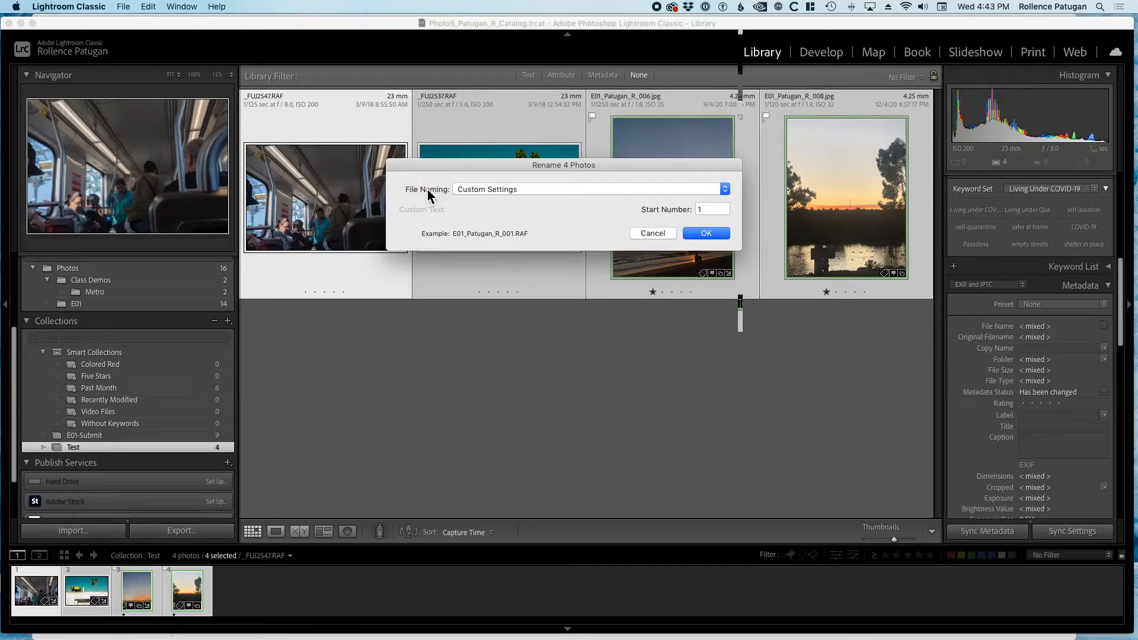
{"action": "left_click", "coordinate": [508, 187]}
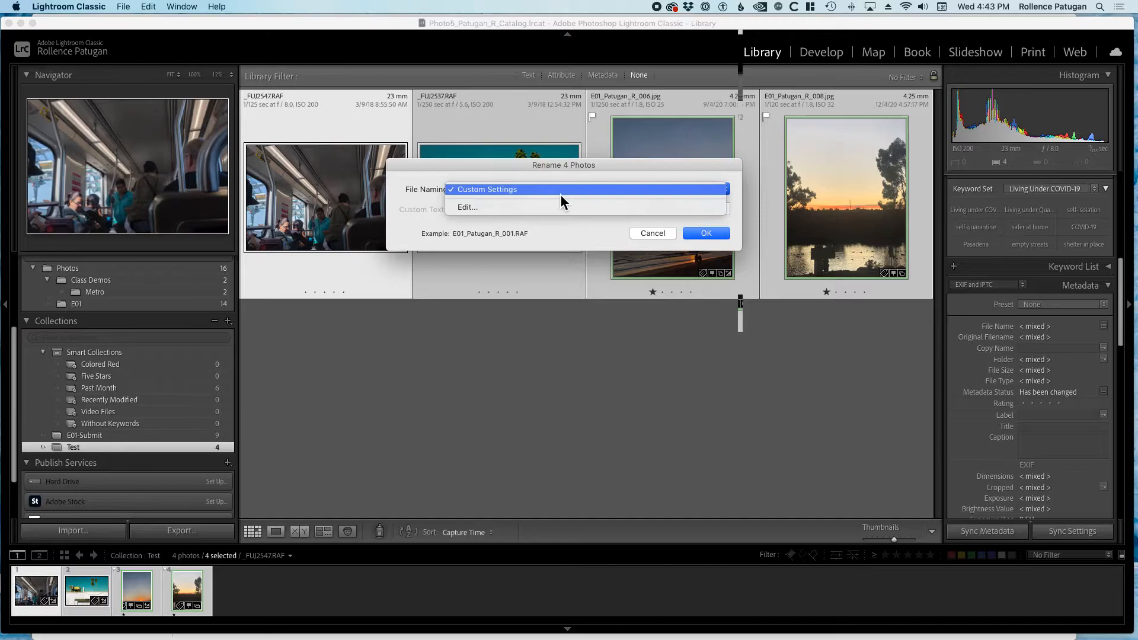
{"action": "left_click", "coordinate": [545, 208]}
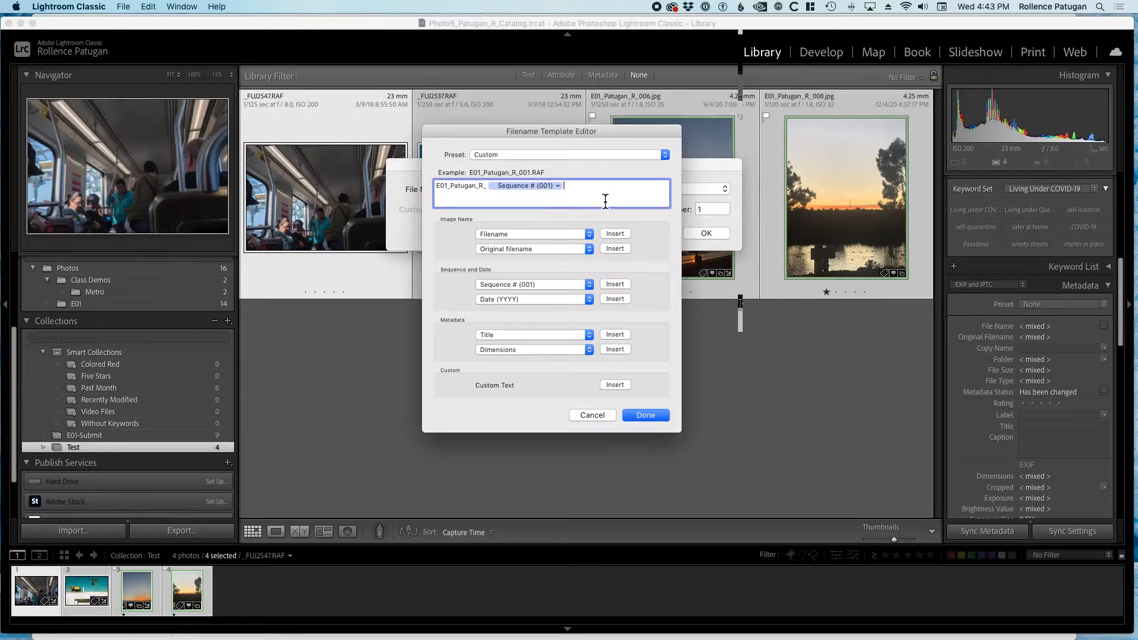
Step: Replace the template contents with A01, the photographer's surname and first initial, separated by underscores and ending with an underscore
{"action": "left_click_drag", "start_coordinate": [609, 133], "coordinate": [600, 145]}
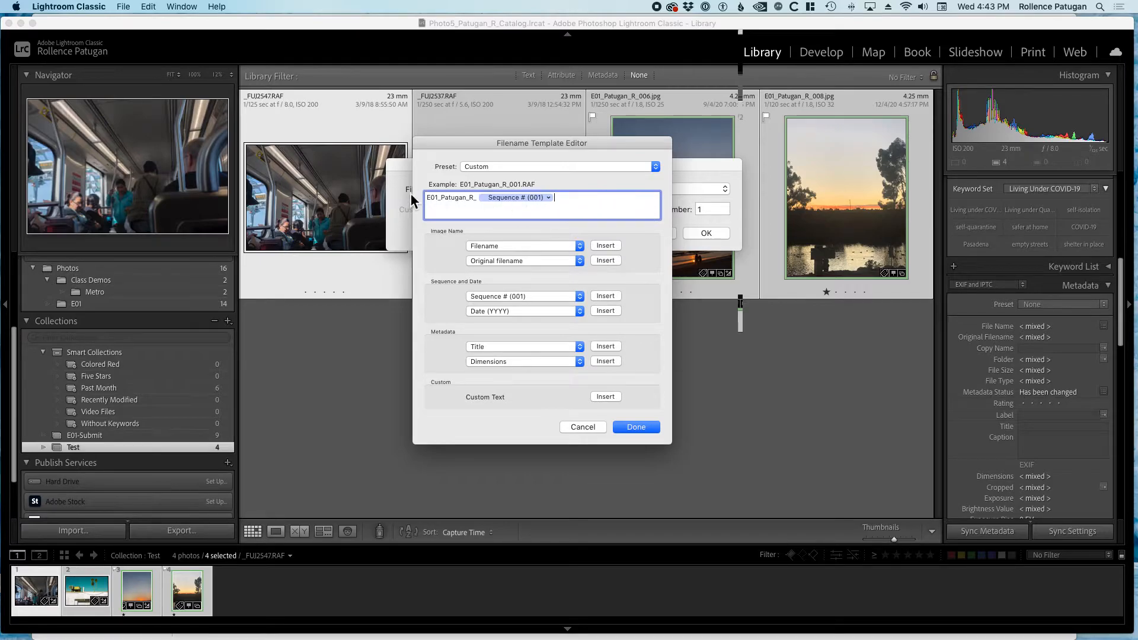
{"action": "left_click_drag", "start_coordinate": [602, 204], "coordinate": [421, 192]}
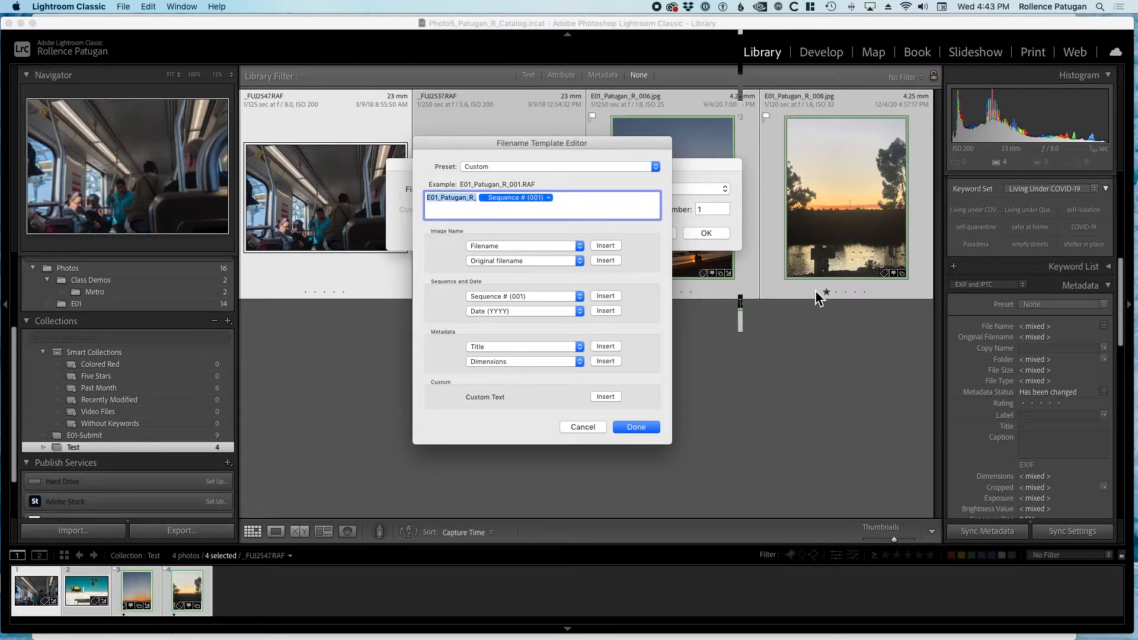
{"action": "key", "text": "BackSpace"}
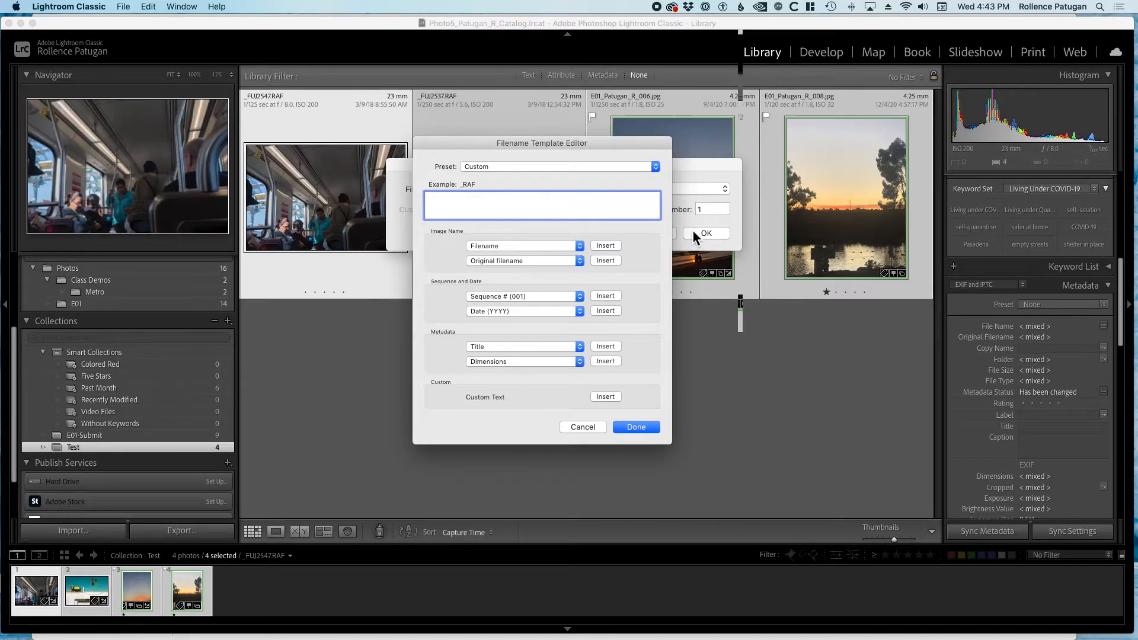
{"action": "left_click_drag", "start_coordinate": [597, 147], "coordinate": [592, 176]}
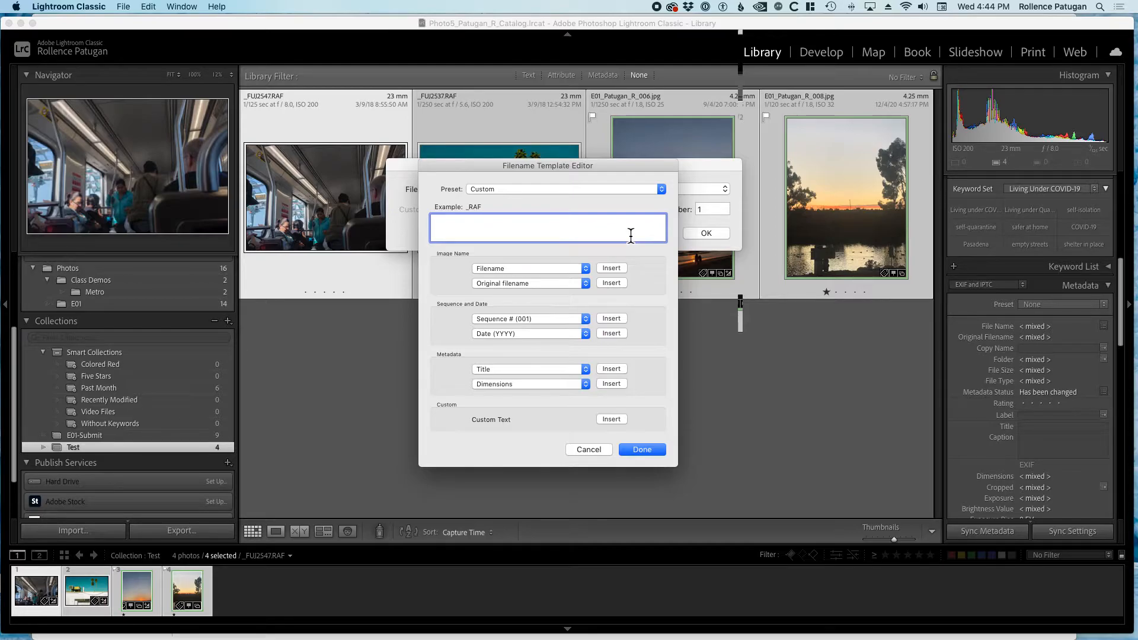
{"action": "type", "text": "A01_Patugan_R_"}
Step: Append a three-digit Sequence # (001) token to the filename template and finish editing it
{"action": "left_click", "coordinate": [580, 320]}
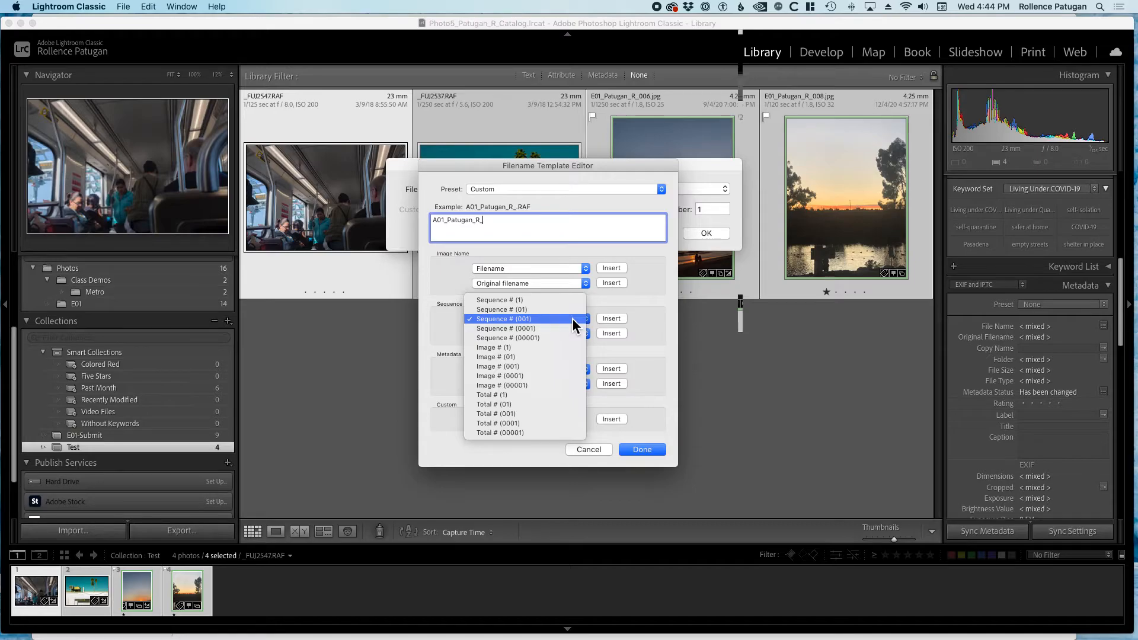
{"action": "left_click", "coordinate": [539, 319]}
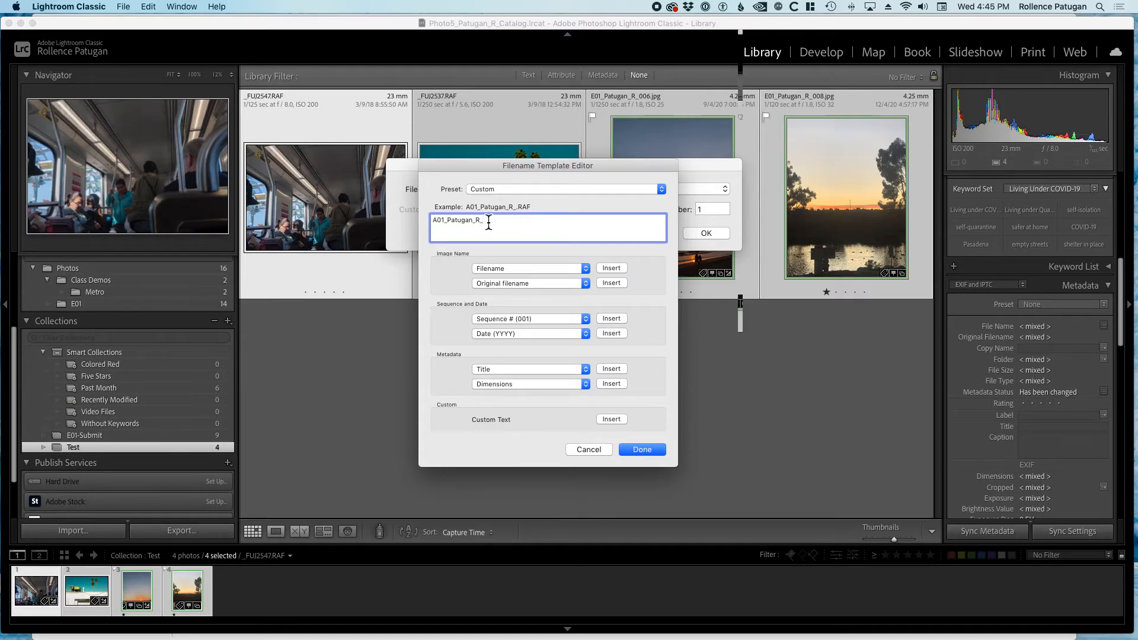
{"action": "left_click", "coordinate": [611, 319]}
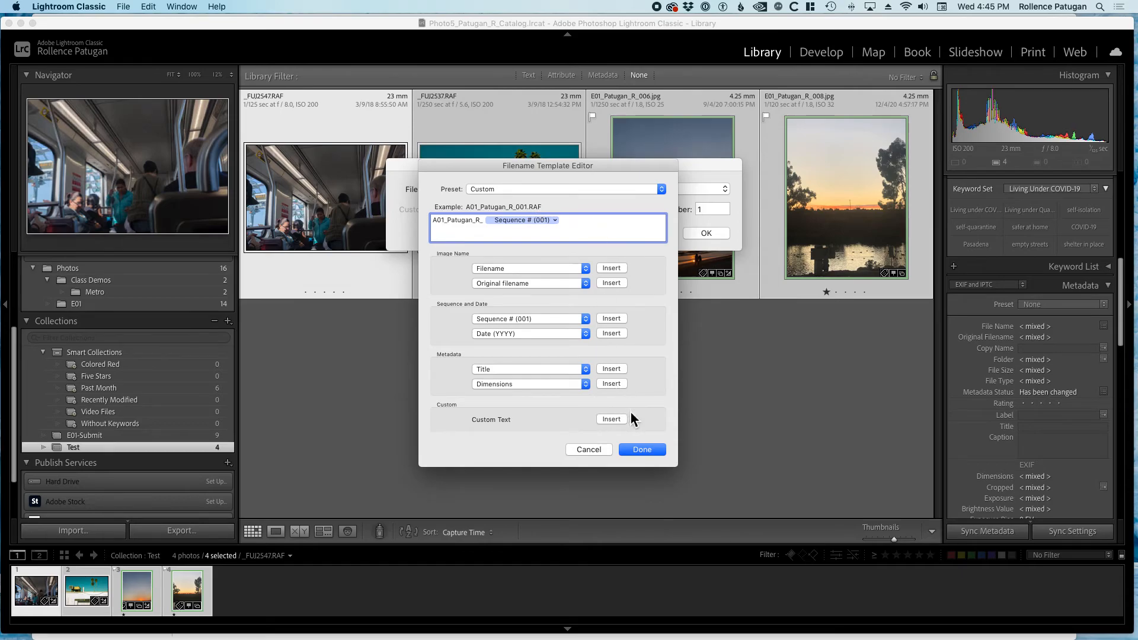
{"action": "left_click", "coordinate": [650, 455]}
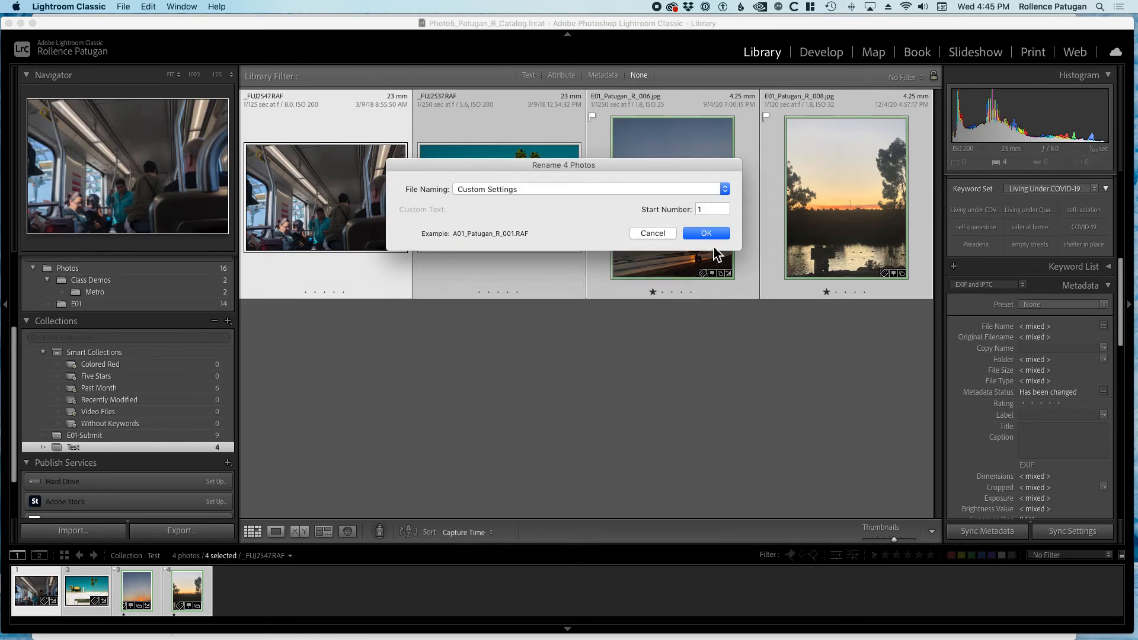
Step: Rename the four selected photos with the custom template, keeping 1 as the start number
{"action": "left_click_drag", "start_coordinate": [693, 176], "coordinate": [688, 182]}
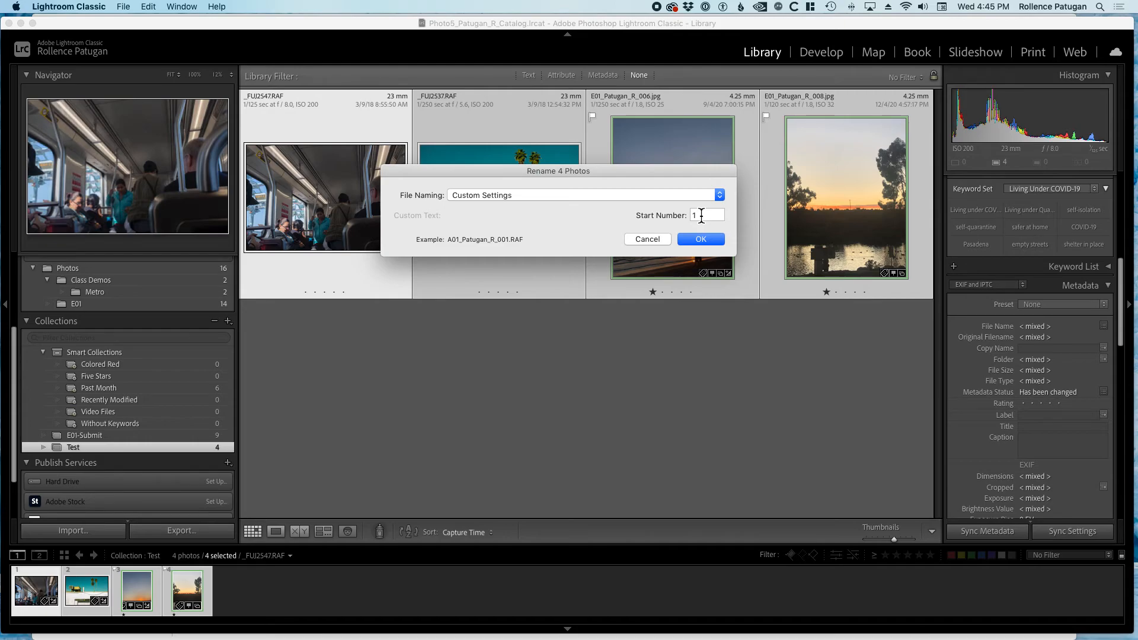
{"action": "double_click", "coordinate": [709, 215]}
{"action": "left_click_drag", "start_coordinate": [682, 175], "coordinate": [679, 185]}
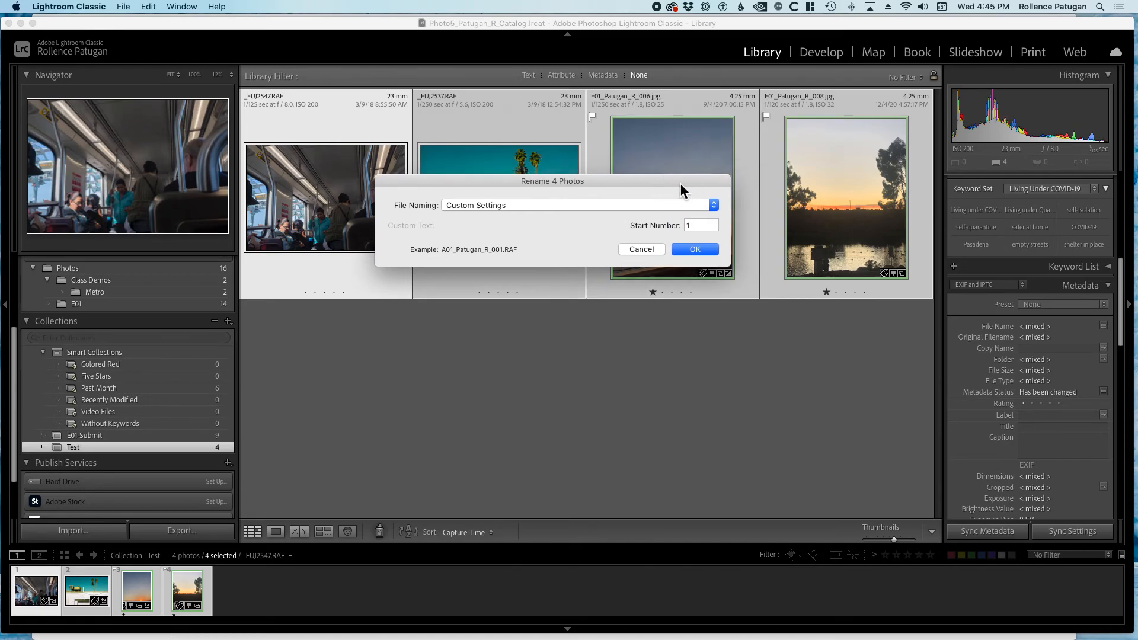
{"action": "left_click", "coordinate": [692, 254]}
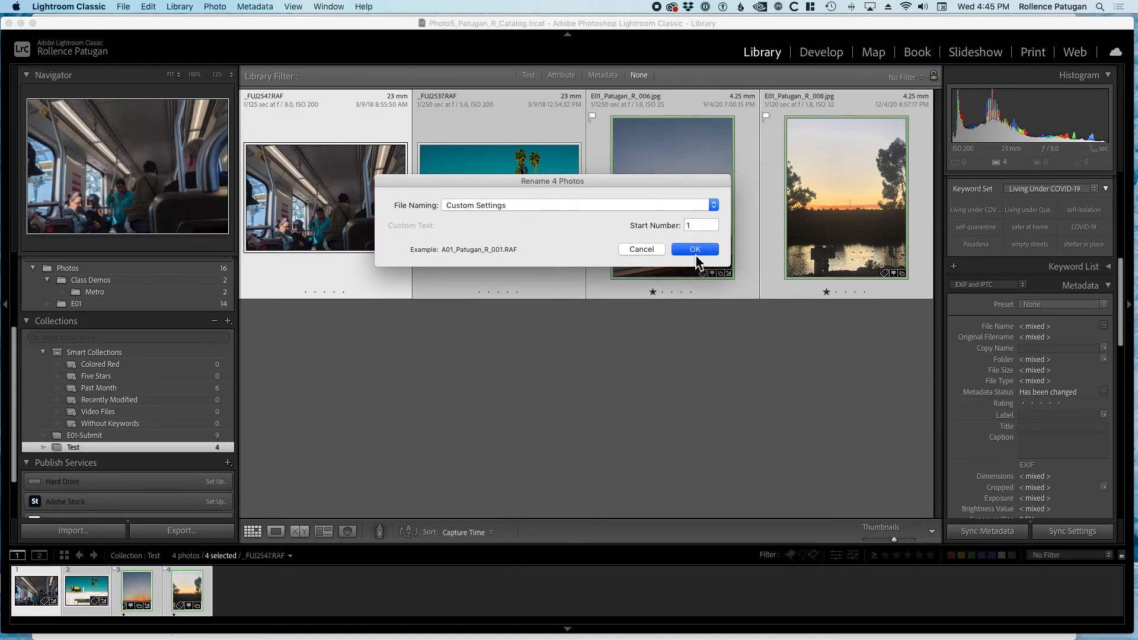